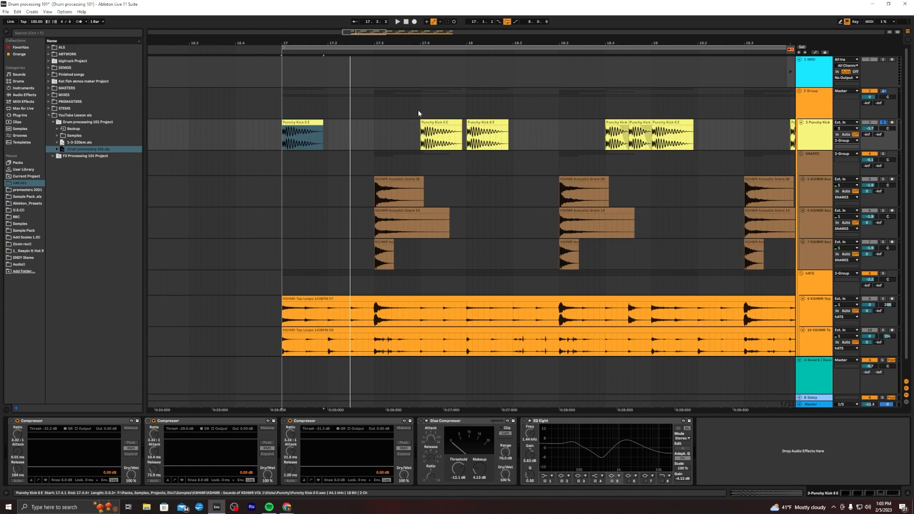
Play the drum arrangement from the first kick clip and zoom in on it
click(292, 128)
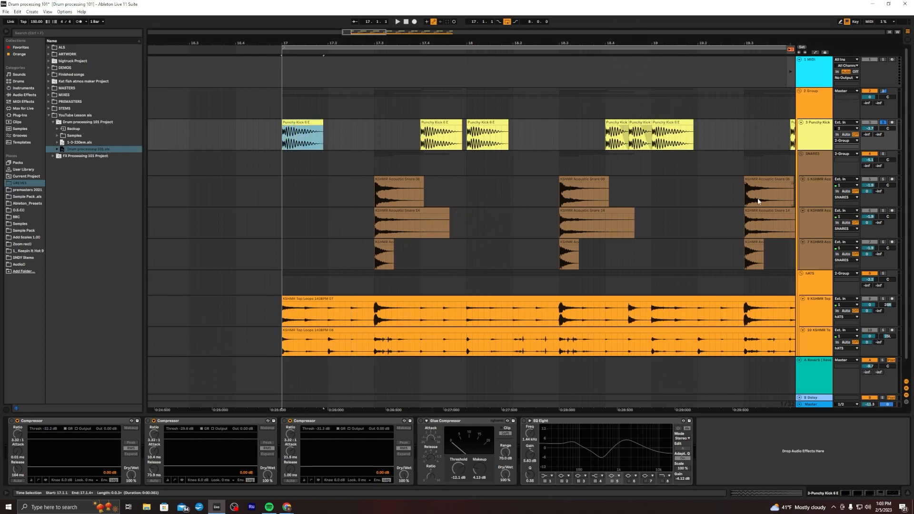
key(space)
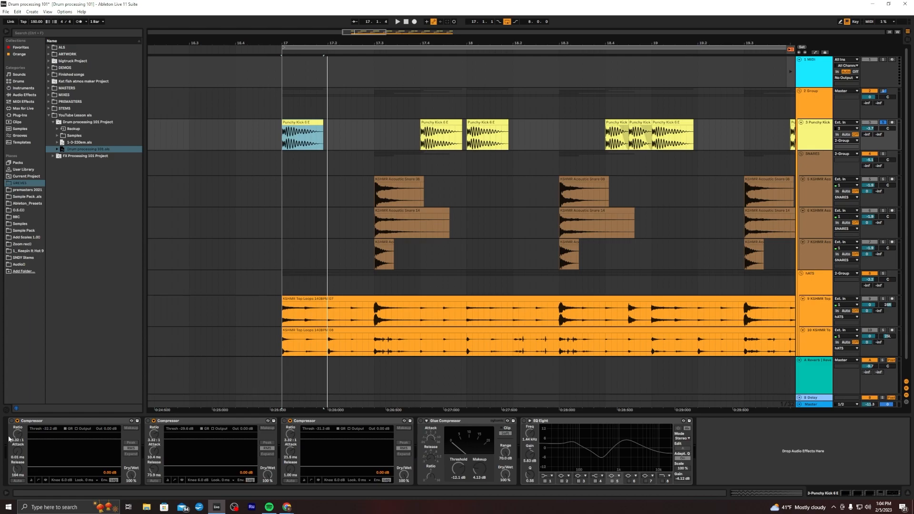
key(plus)
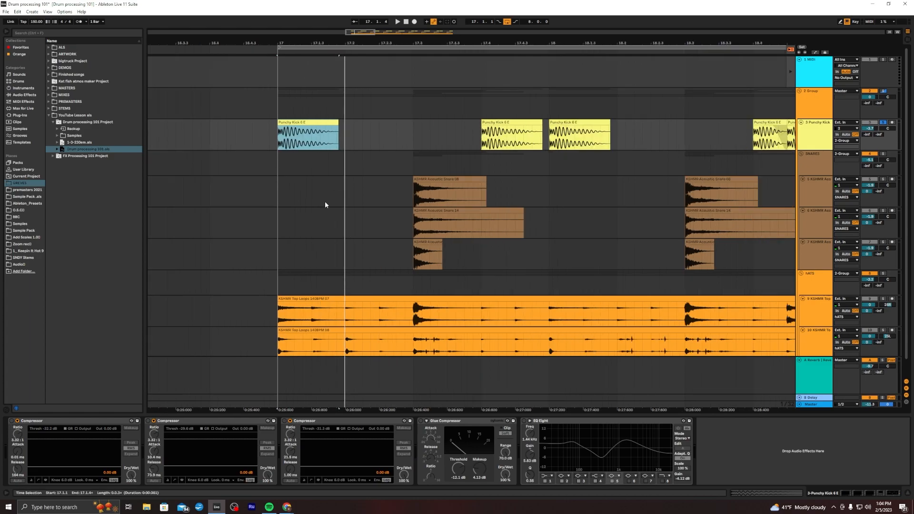
key(plus)
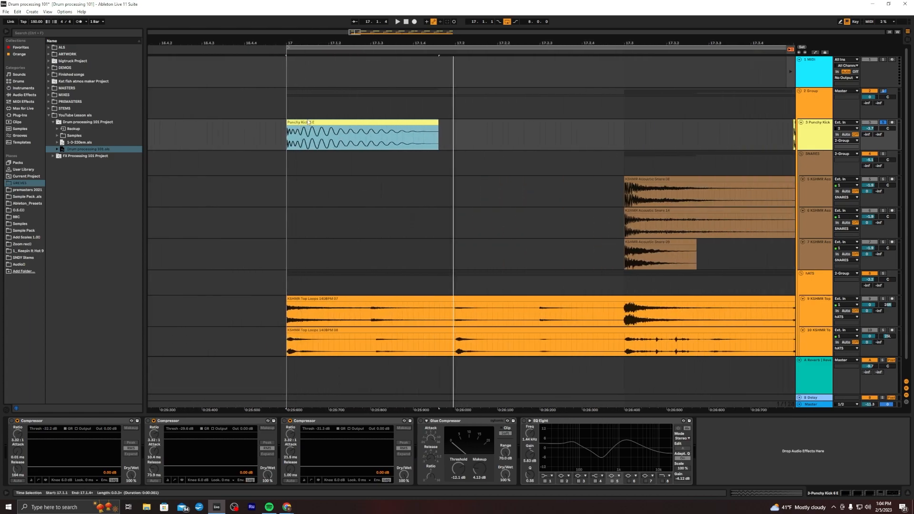
Trim the first kick clip down to its opening transient and audition it
drag(277, 143, 441, 144)
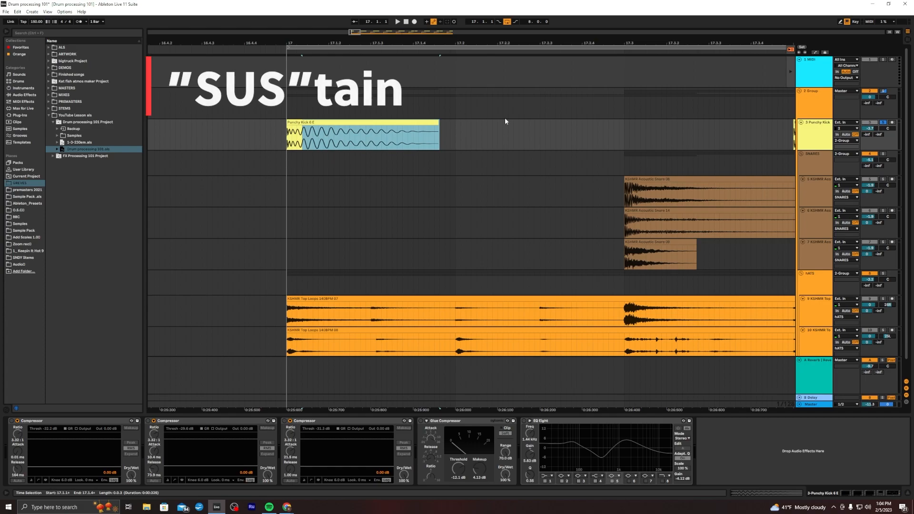
click(508, 135)
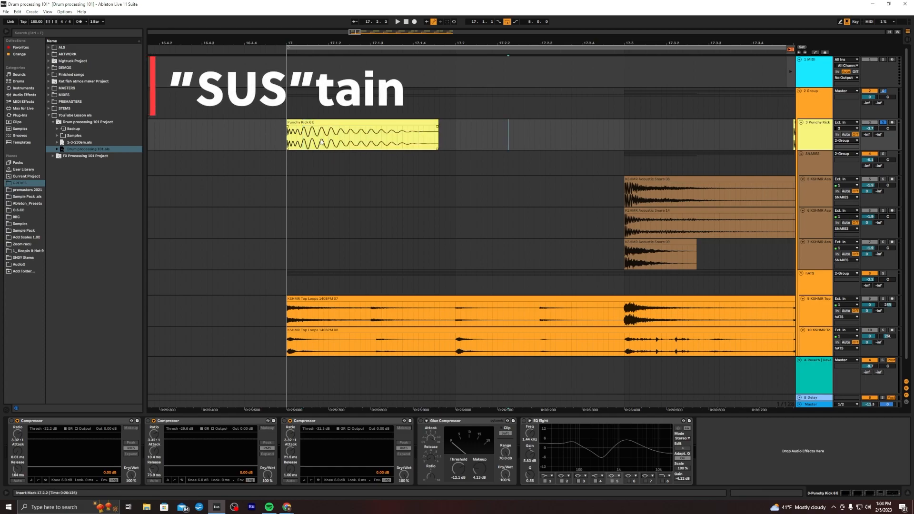
drag(437, 122, 302, 122)
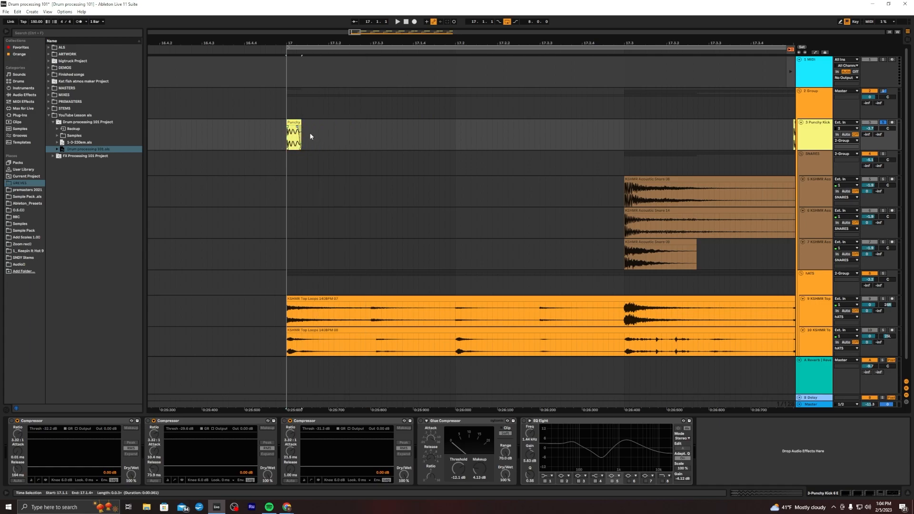
key(space)
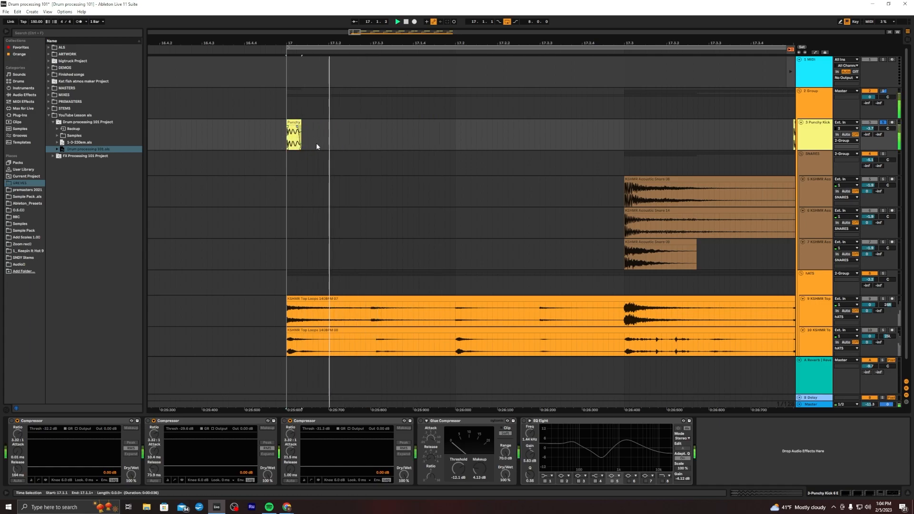
key(space)
Restore the first kick clip to its full length
drag(301, 125, 438, 126)
drag(361, 40, 263, 21)
click(232, 141)
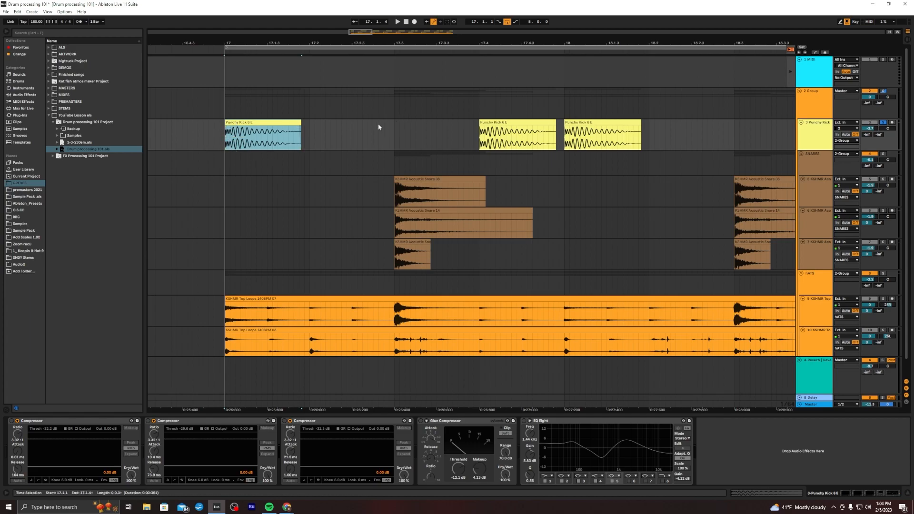
drag(194, 136, 364, 134)
click(363, 135)
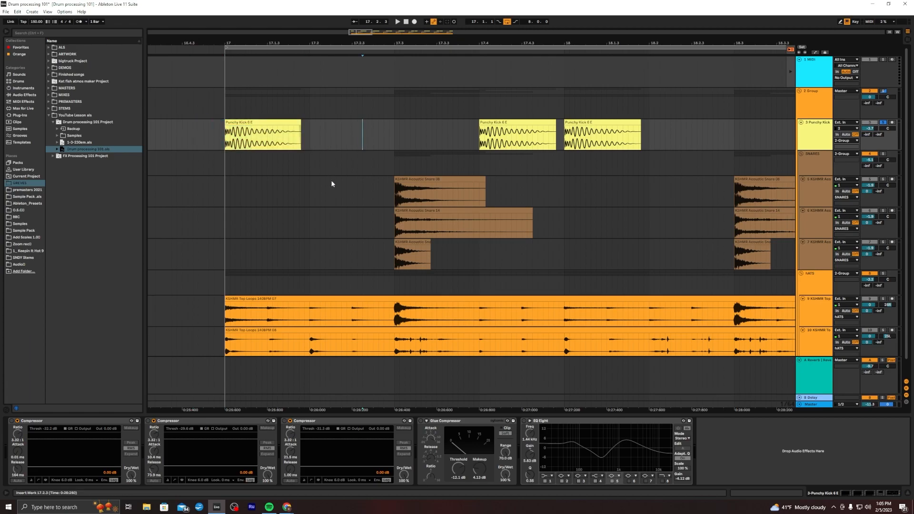
Select the first kick clip and set the second compressor's threshold to -32.2 dB
drag(219, 146, 306, 143)
click(331, 142)
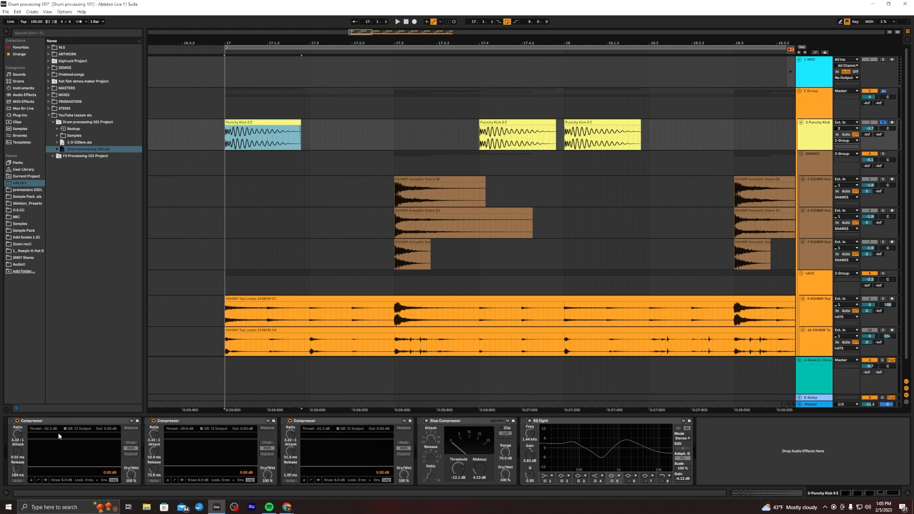
click(181, 429)
text(-3)
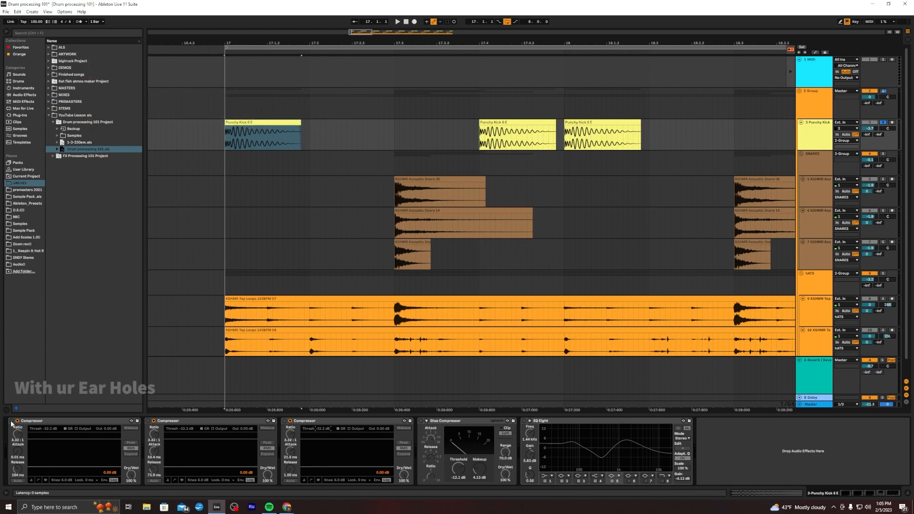
Bypass the first compressor and switch the second compressor on and off during playback to compare
key(space)
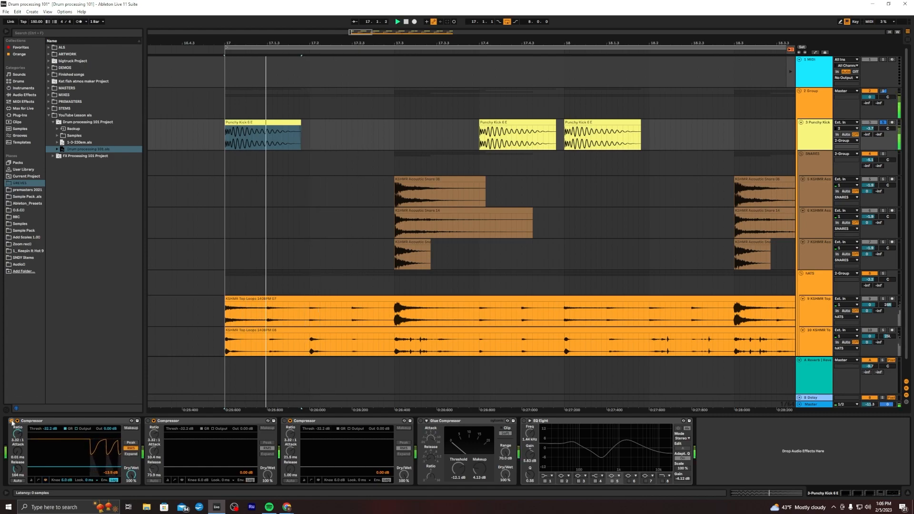
click(12, 422)
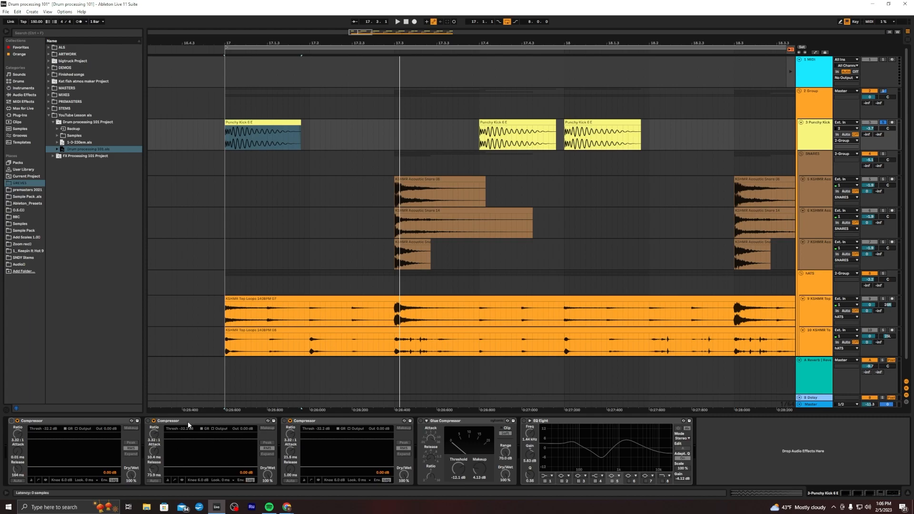
click(148, 421)
key(space)
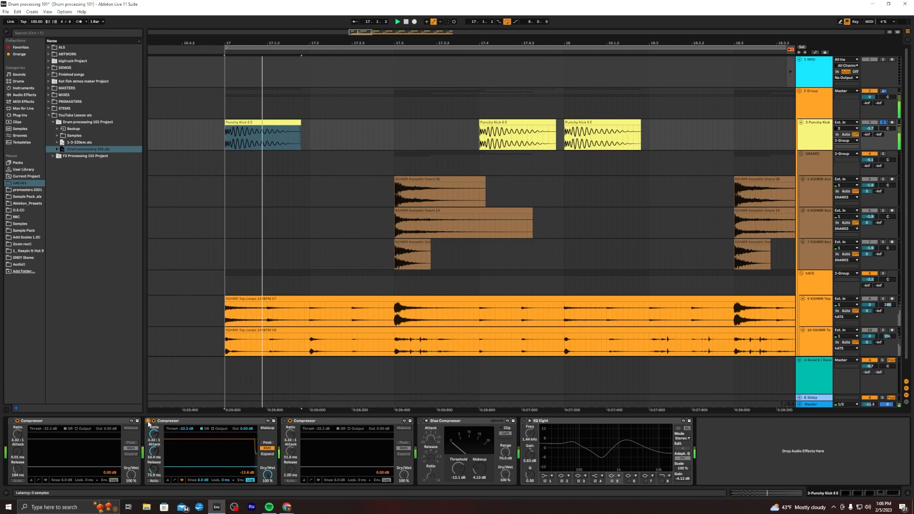
click(148, 421)
click(148, 422)
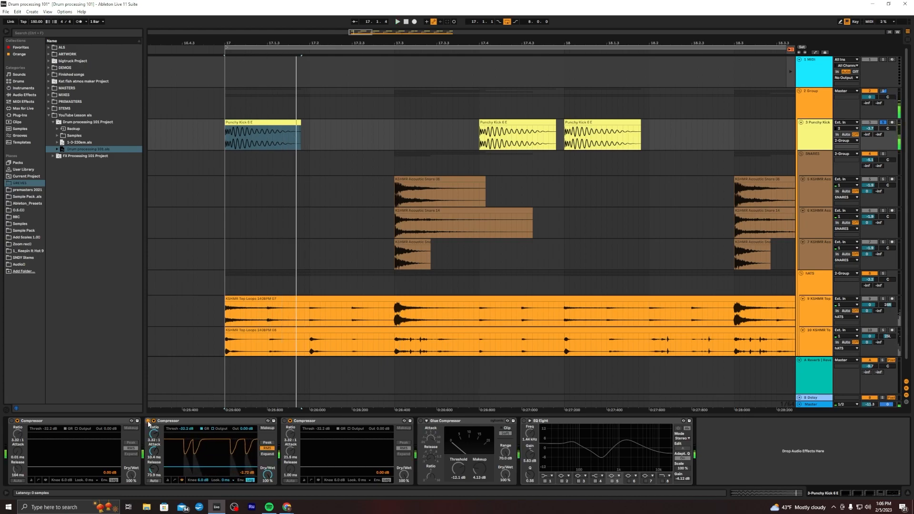
click(148, 422)
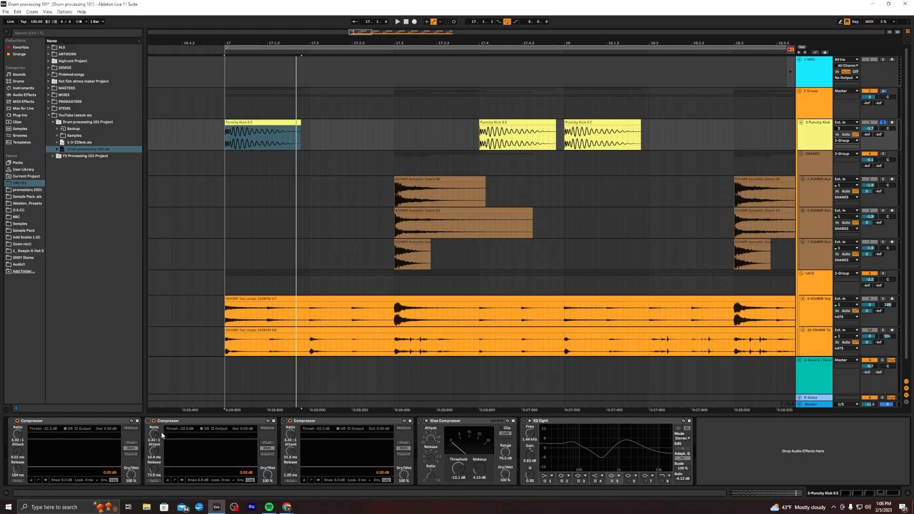
Switch the third compressor on and off during playback to compare its effect on the kick
click(284, 422)
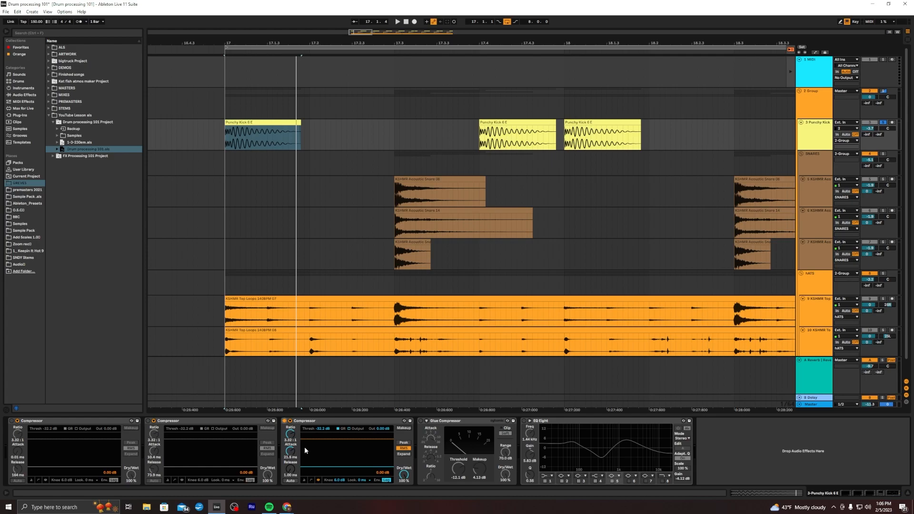
key(space)
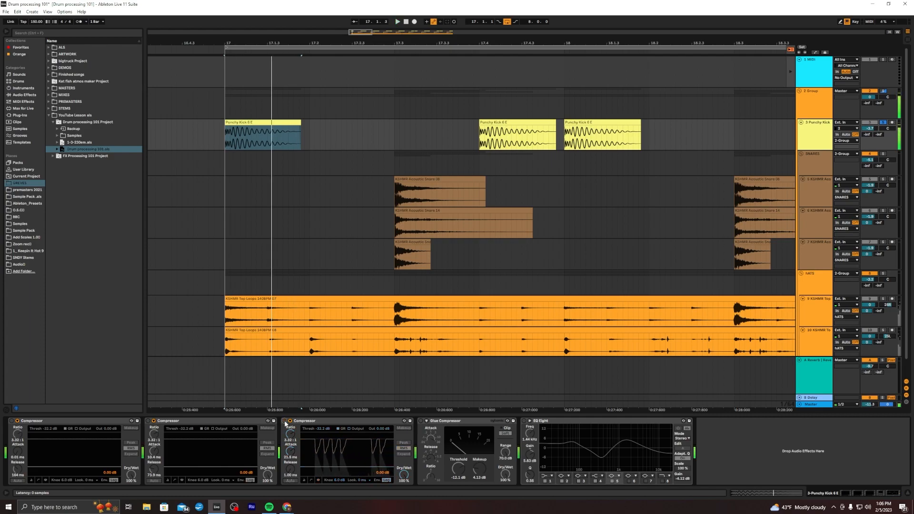
click(284, 421)
click(284, 422)
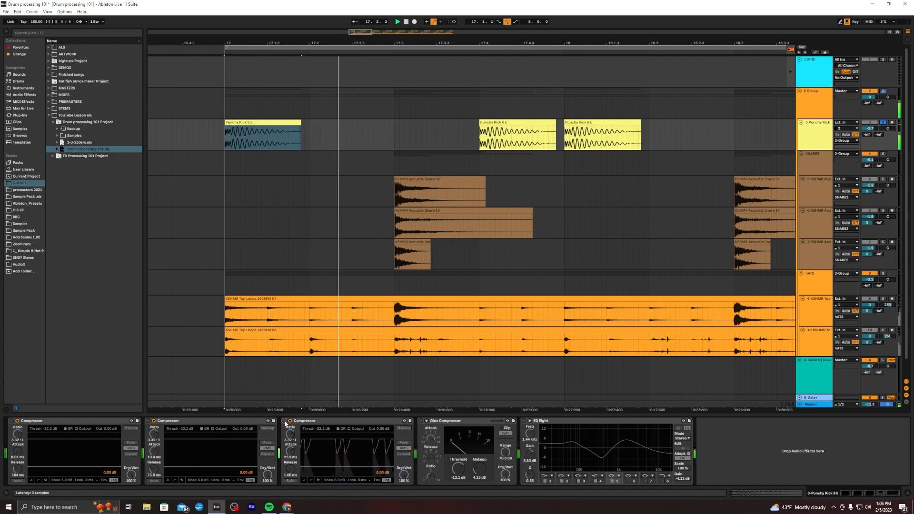
click(285, 421)
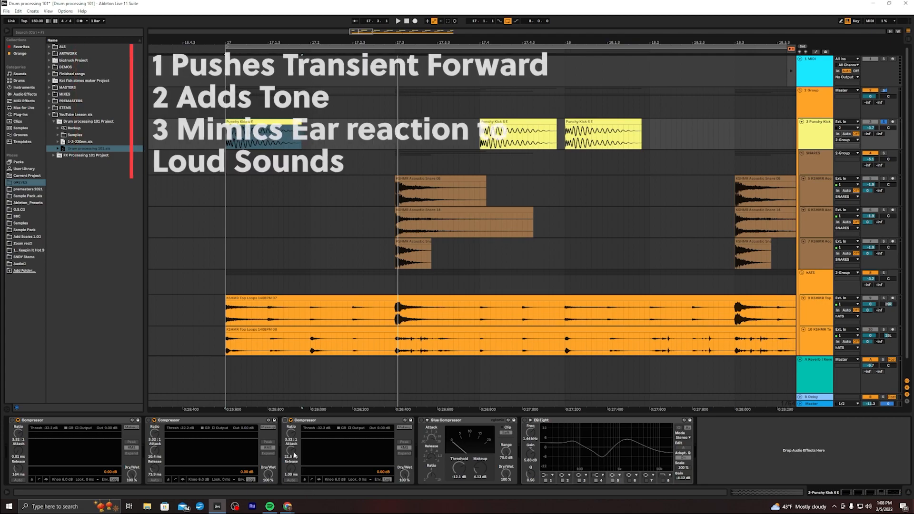
Enable the Glue Compressor on the kick track and audition the kick through it
click(228, 143)
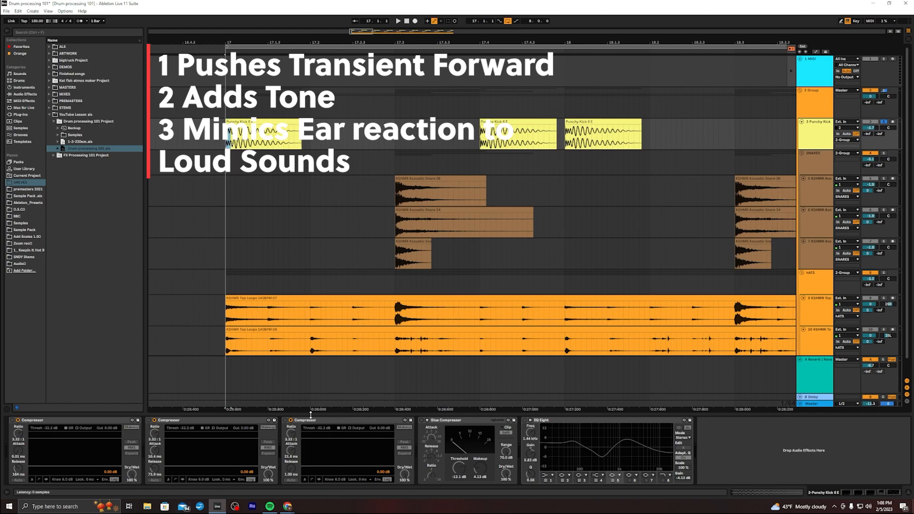
click(292, 475)
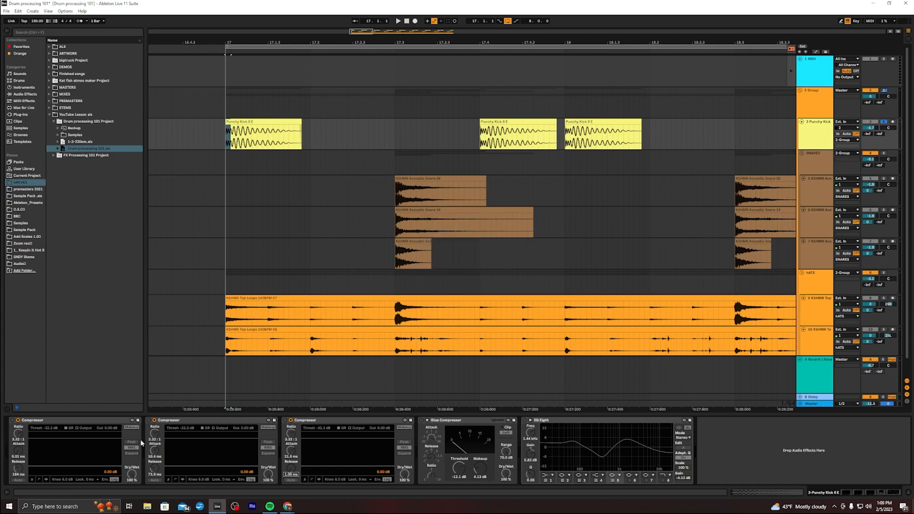
click(421, 421)
key(space)
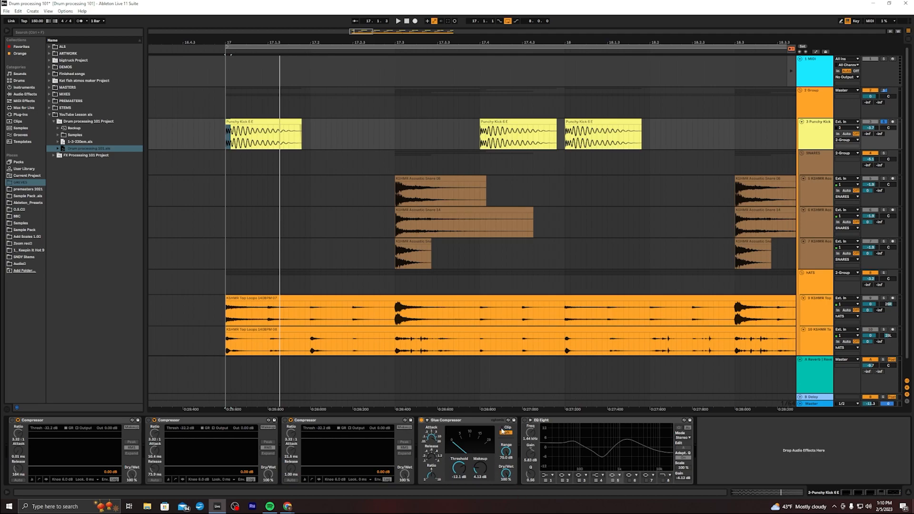
key(space)
key(space)
click(430, 454)
key(space)
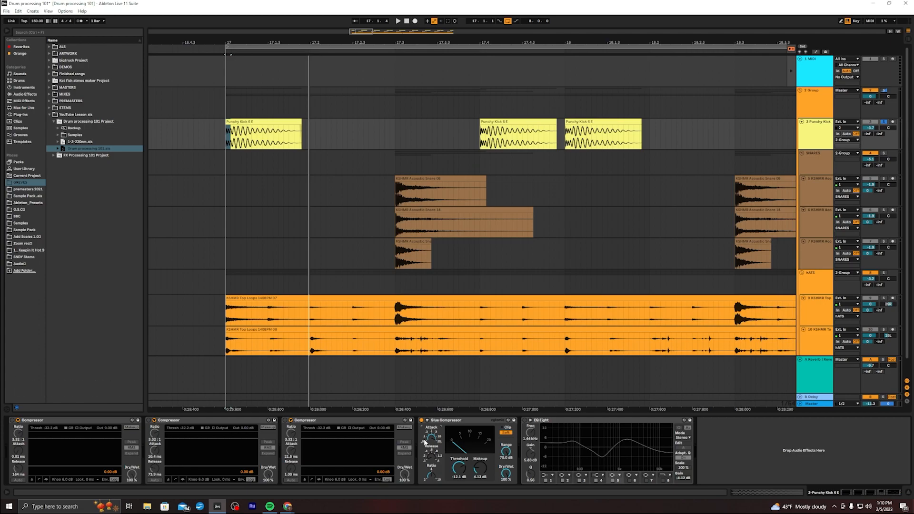
Adjust the Glue Compressor to about -11.7 dB threshold and 3.61 dB makeup while repeatedly playing the kick
key(space)
key(space)
key(space)
key(space)
key(space)
key(space)
mouse_move(480, 471)
mouse_down()
mouse_move(508, 485)
mouse_move(508, 513)
mouse_move(506, 460)
mouse_up()
key(space)
key(space)
key(space)
key(space)
key(space)
key(space)
key(space)
key(space)
key(space)
key(space)
key(space)
key(space)
key(space)
key(space)
key(space)
key(space)
key(space)
key(space)
key(space)
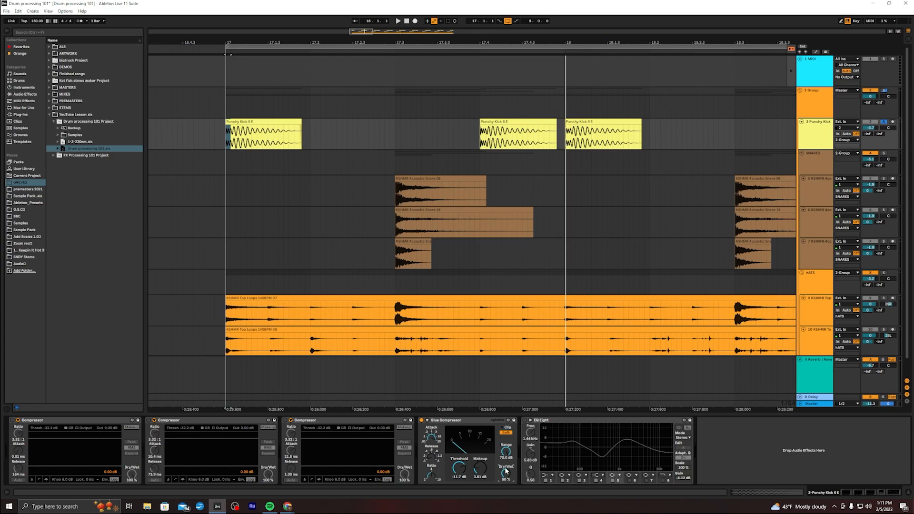
Enable EQ Eight and switch it on and off during playback to compare
click(524, 421)
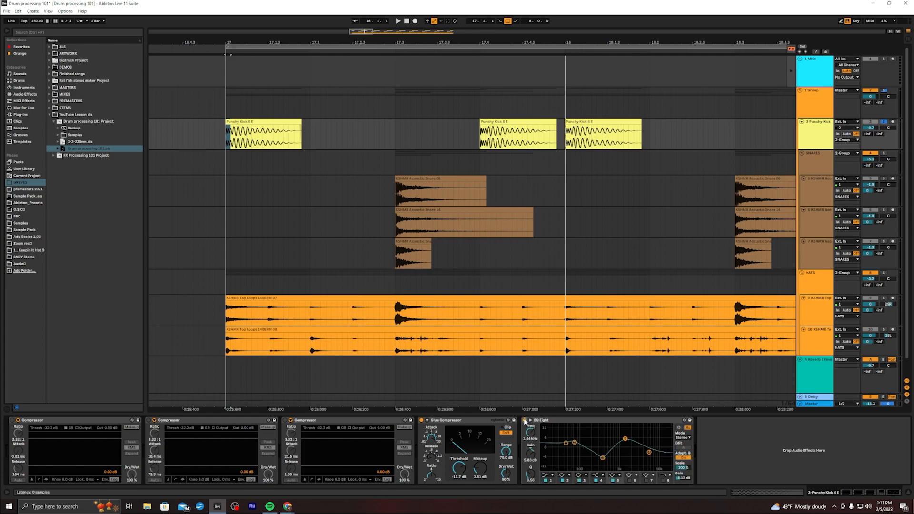
key(space)
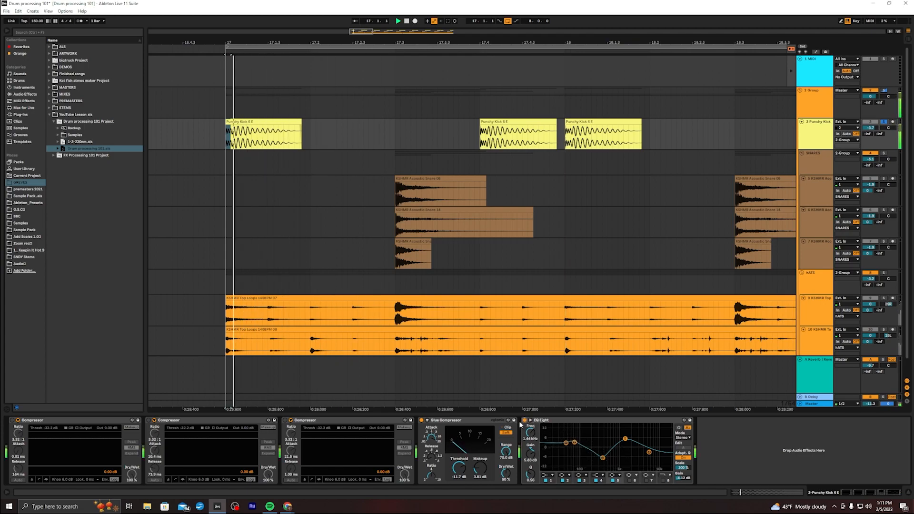
click(525, 421)
click(525, 421)
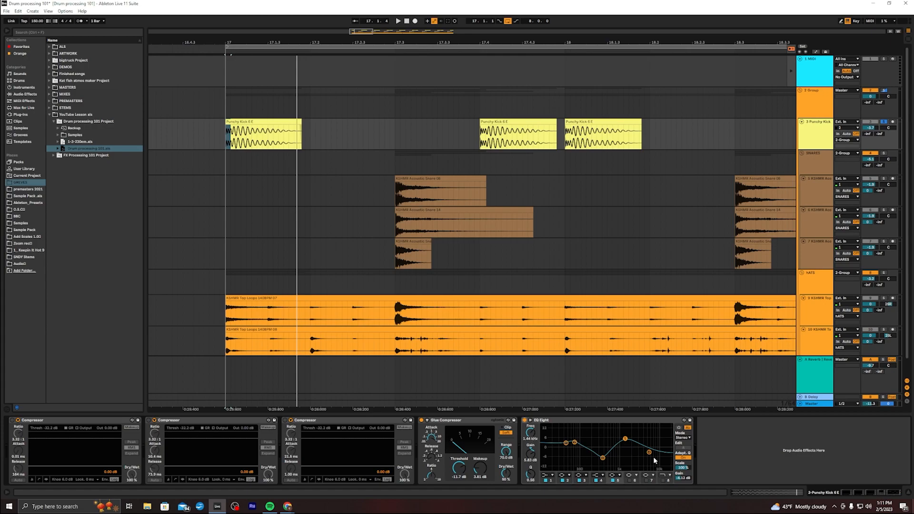
Move an EQ Eight band to about 3.46 kHz with -5.58 dB gain
key(space)
mouse_move(650, 452)
mouse_down()
mouse_move(633, 429)
mouse_move(634, 457)
mouse_up()
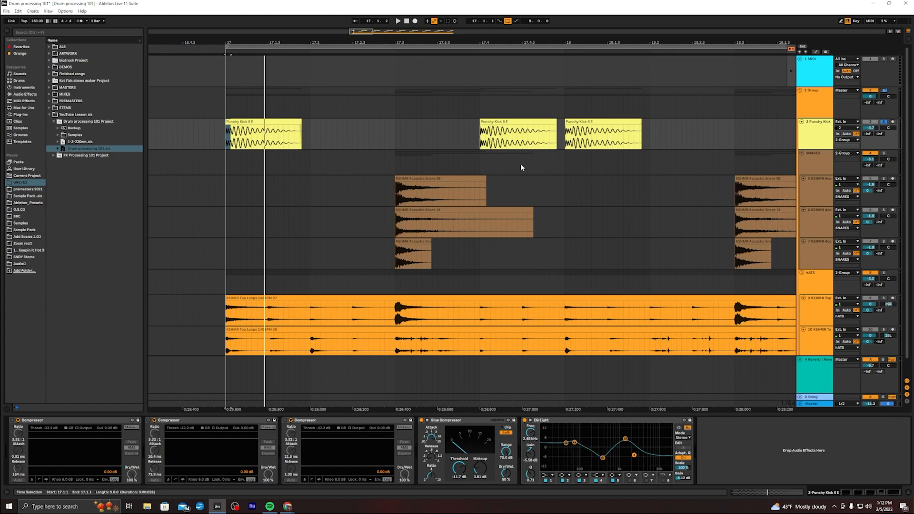
Trim the first kick clip to a short slice and duplicate the slice three times
drag(301, 126, 232, 122)
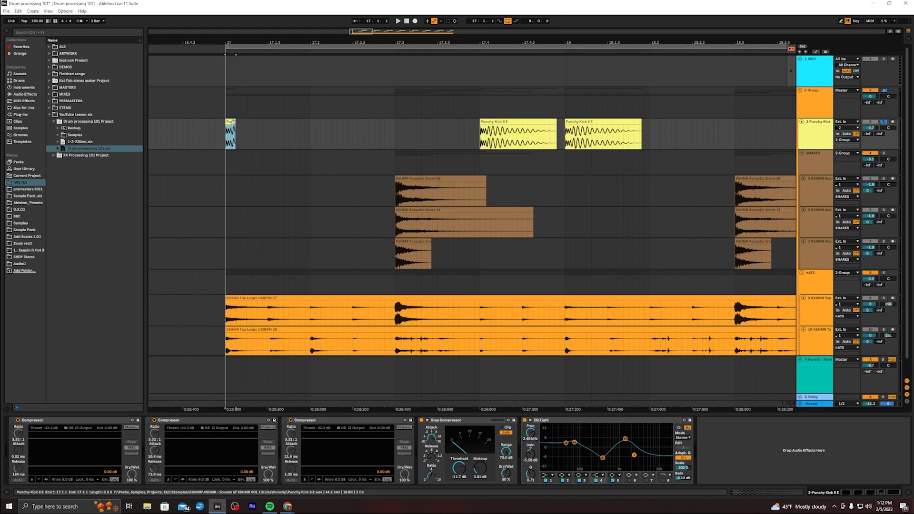
key(ctrl+d)
key(ctrl+d)
key(ctrl+d)
key(ctrl+d)
key(ctrl+d)
key(ctrl+d)
key(ctrl+d)
Select the duplicated kick slices and play them back
click(287, 134)
click(327, 139)
click(305, 135)
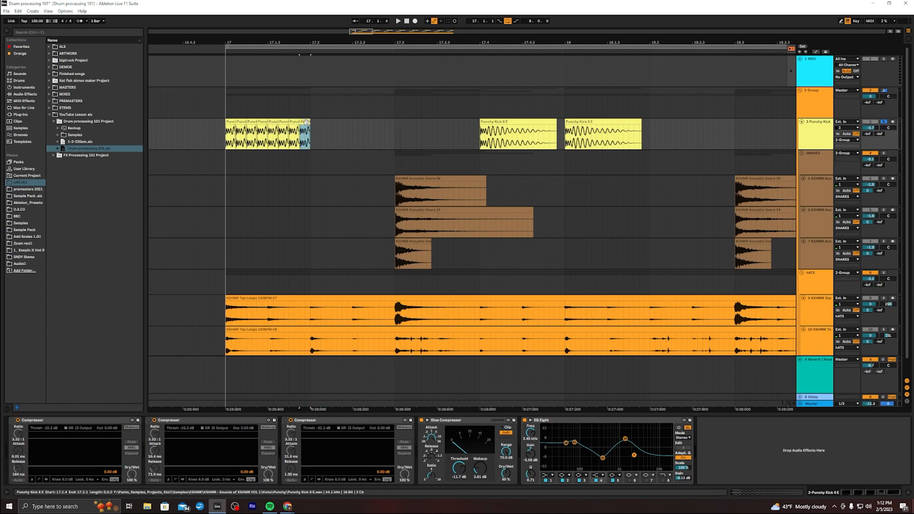
shift+click(229, 122)
key(space)
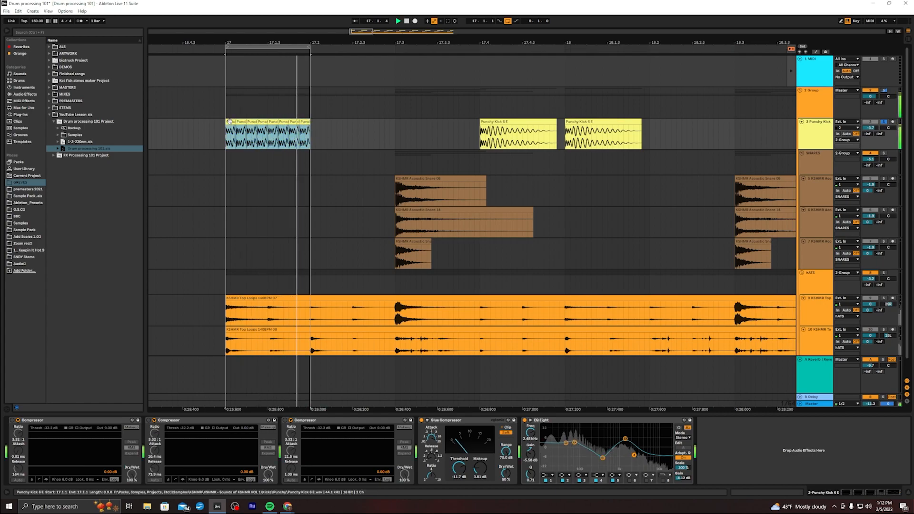
mouse_move(634, 455)
mouse_down()
mouse_move(635, 433)
mouse_move(635, 456)
mouse_up()
Undo the kick slice duplications
key(ctrl+z)
key(ctrl+z)
key(ctrl+z)
key(ctrl+z)
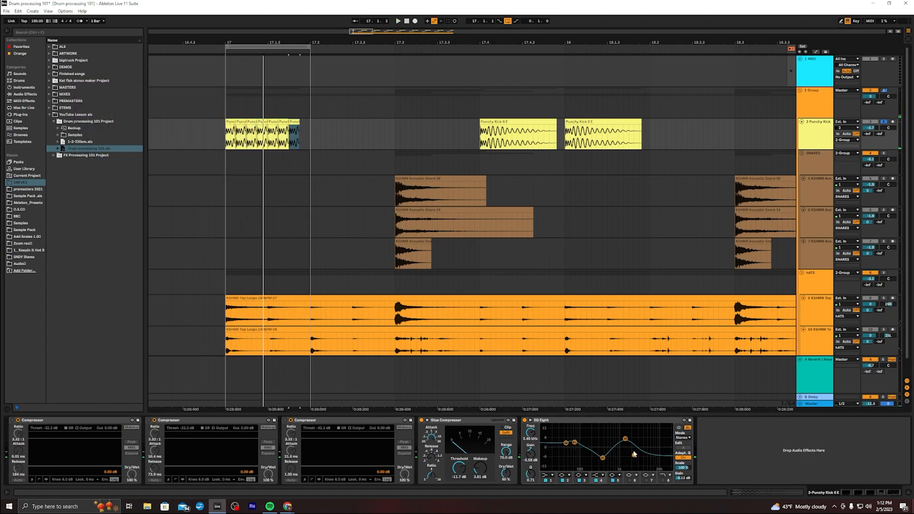
key(ctrl+z)
key(ctrl+z)
key(ctrl+z)
key(ctrl+z)
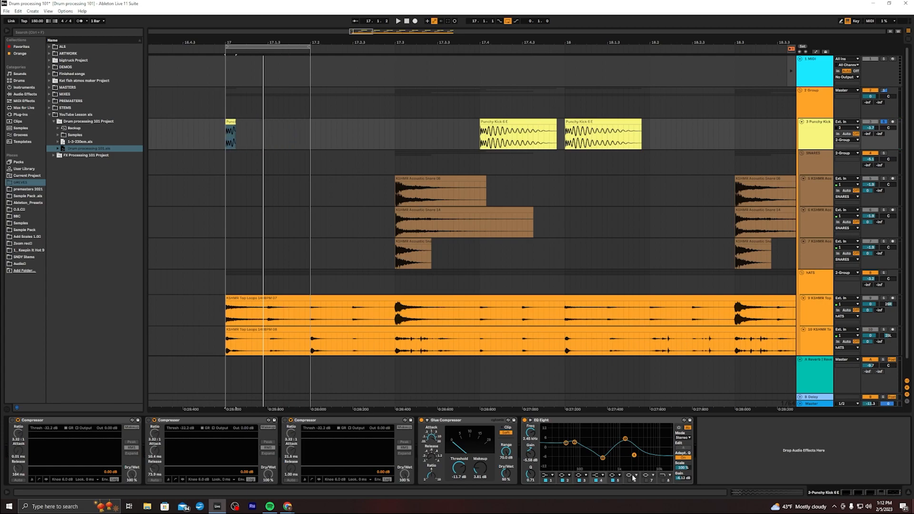
Undo the remaining kick clip trim edits
key(ctrl+z)
key(ctrl+z)
key(ctrl+z)
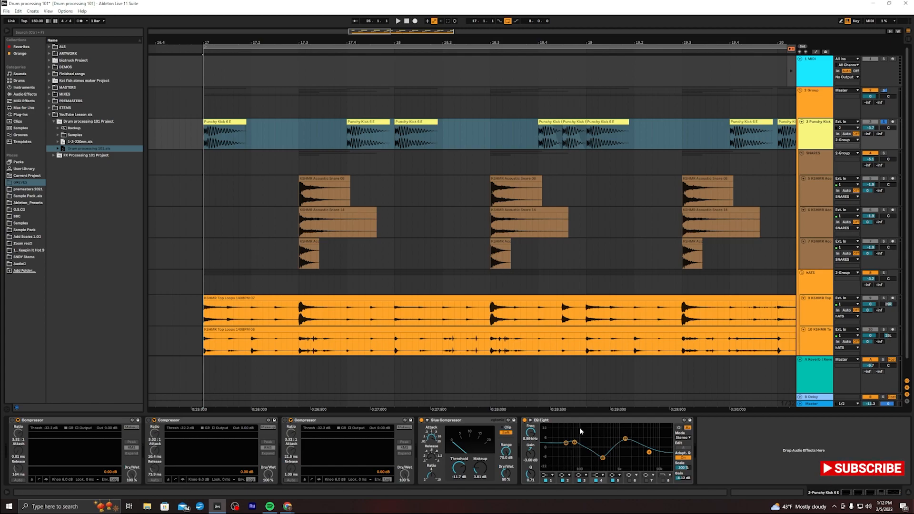
Compare placing EQ Eight before and after the Glue Compressor while playing the drums back
drag(594, 426, 500, 427)
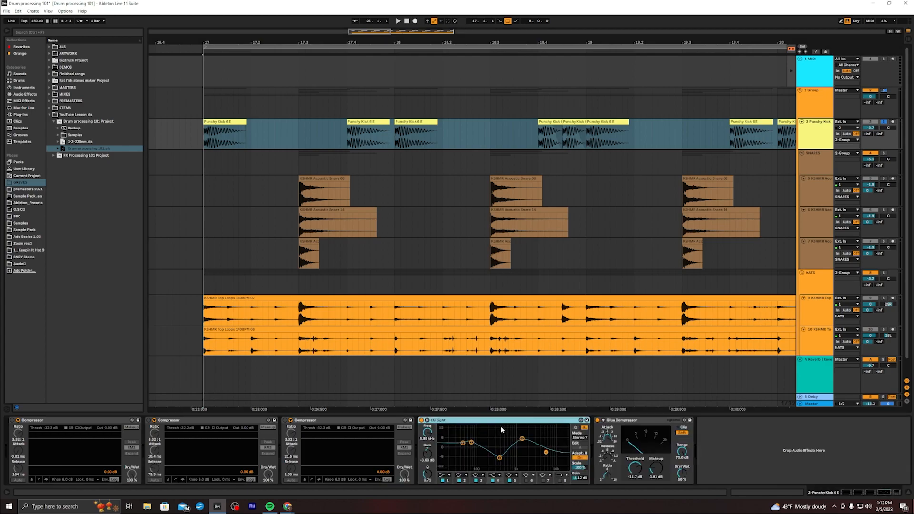
key(space)
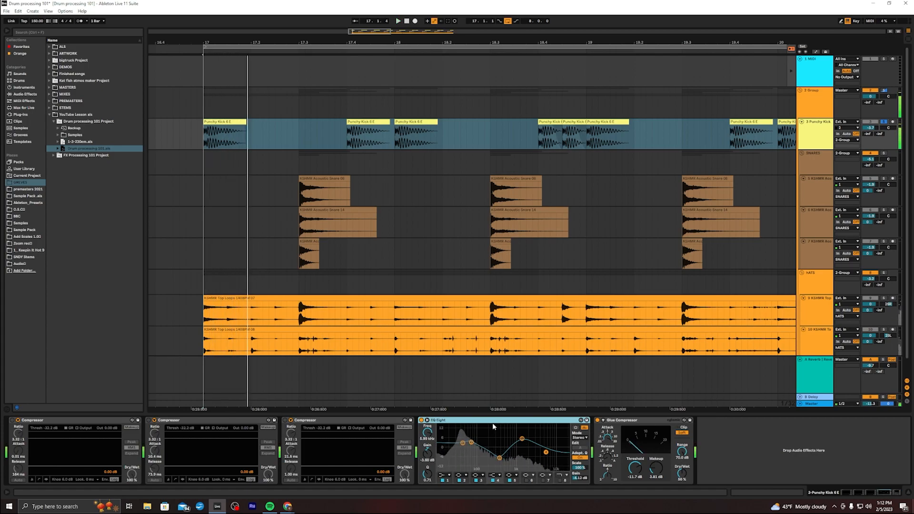
drag(457, 420, 711, 437)
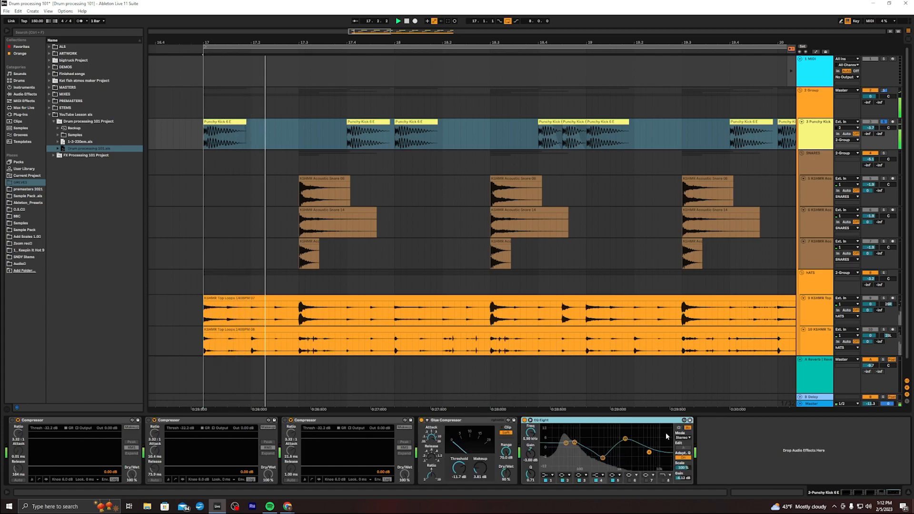
drag(608, 420, 440, 425)
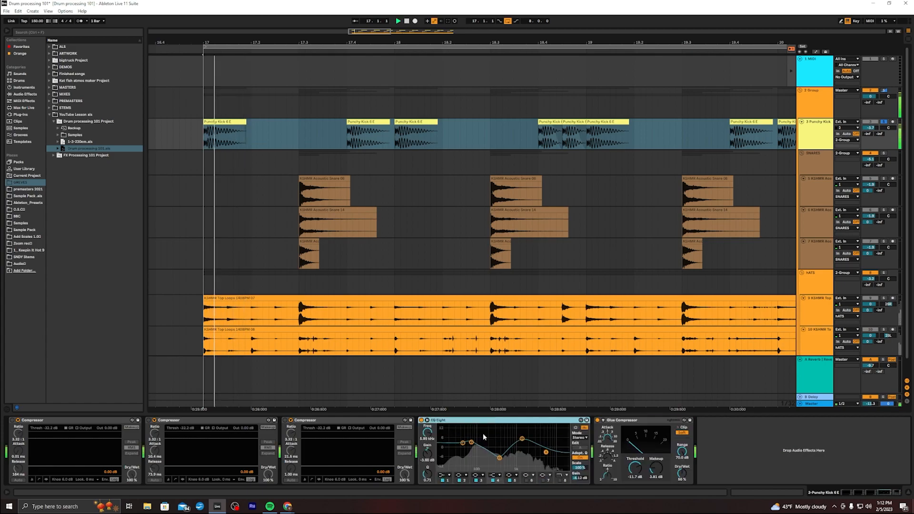
drag(721, 436, 721, 431)
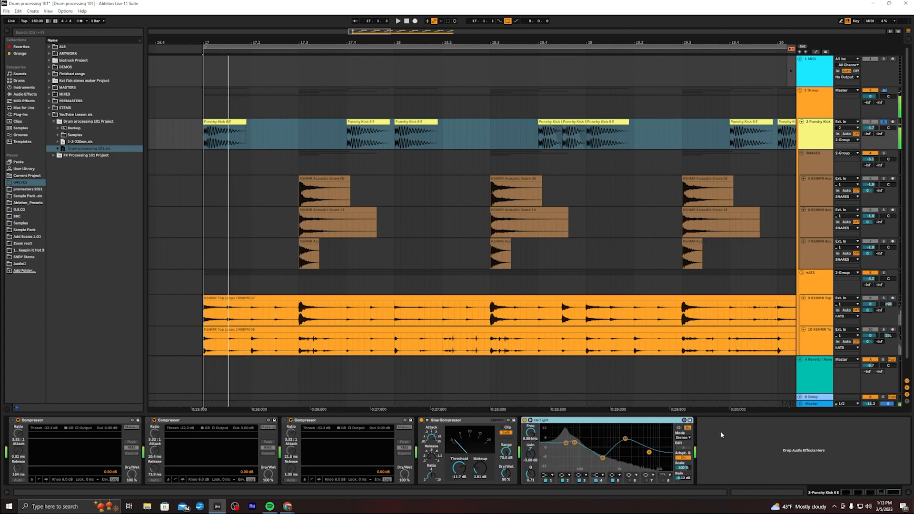
drag(594, 425, 703, 439)
key(space)
key(space)
key(space)
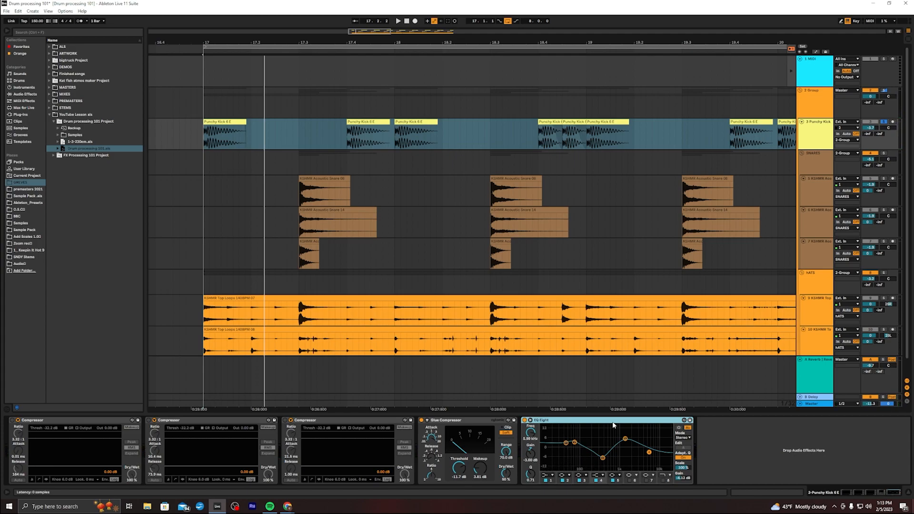
key(space)
key(space)
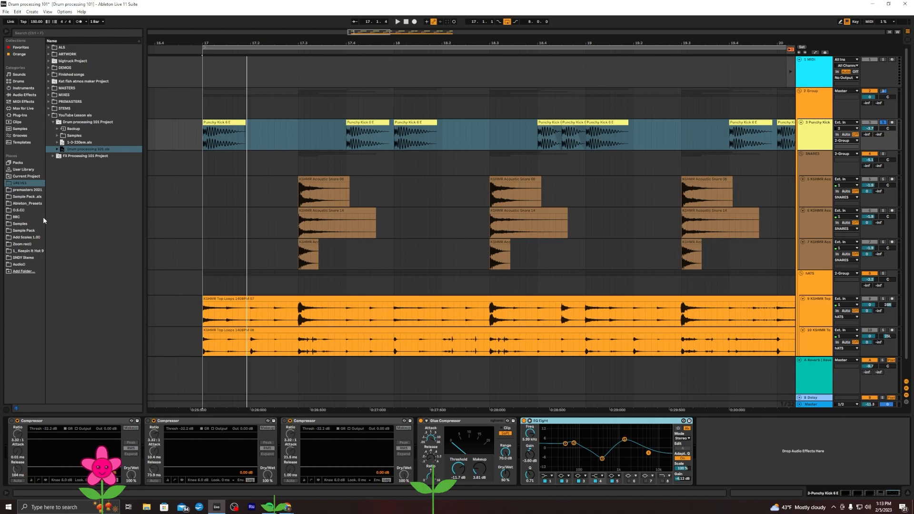
Add a Gate from the Dynamics audio effects after the third Compressor on the kick track
click(24, 96)
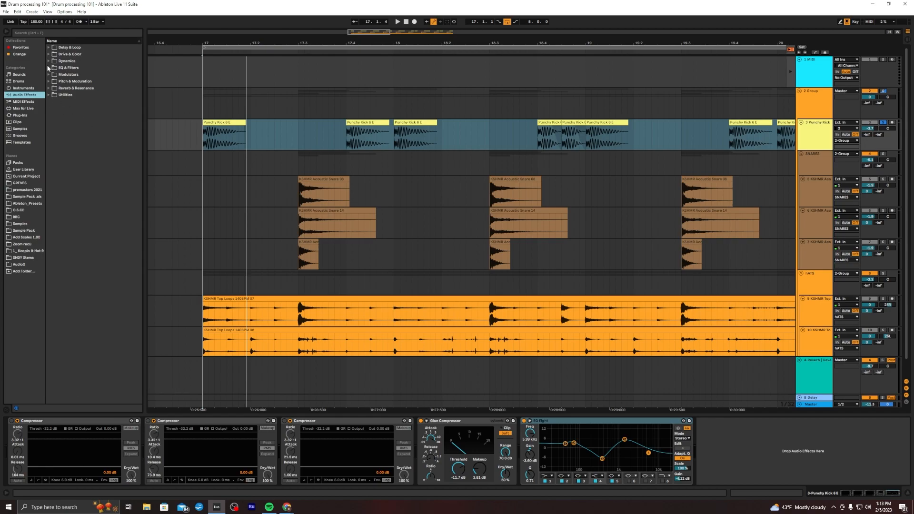
click(47, 49)
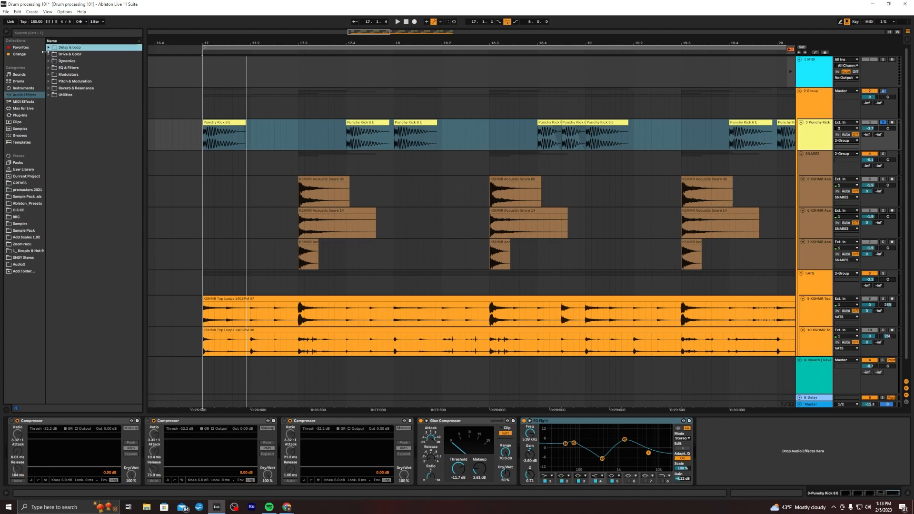
click(51, 54)
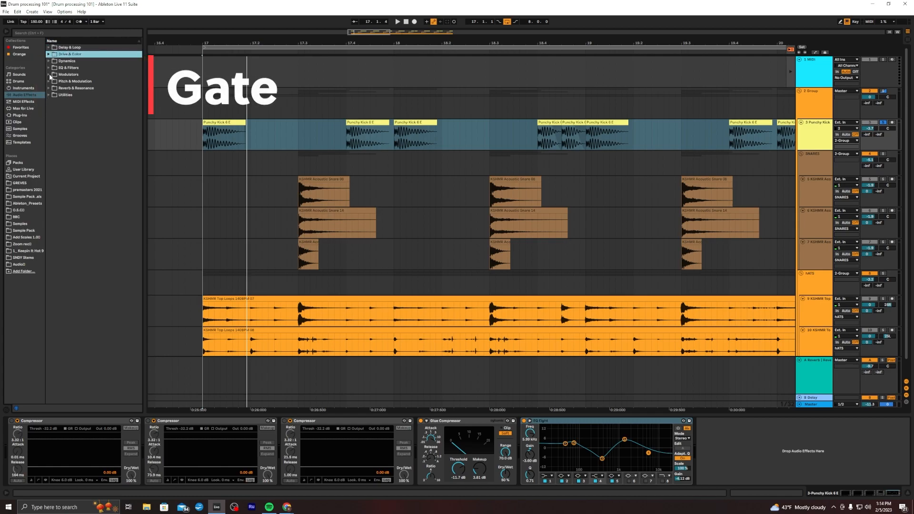
click(48, 61)
drag(66, 82, 445, 469)
key(space)
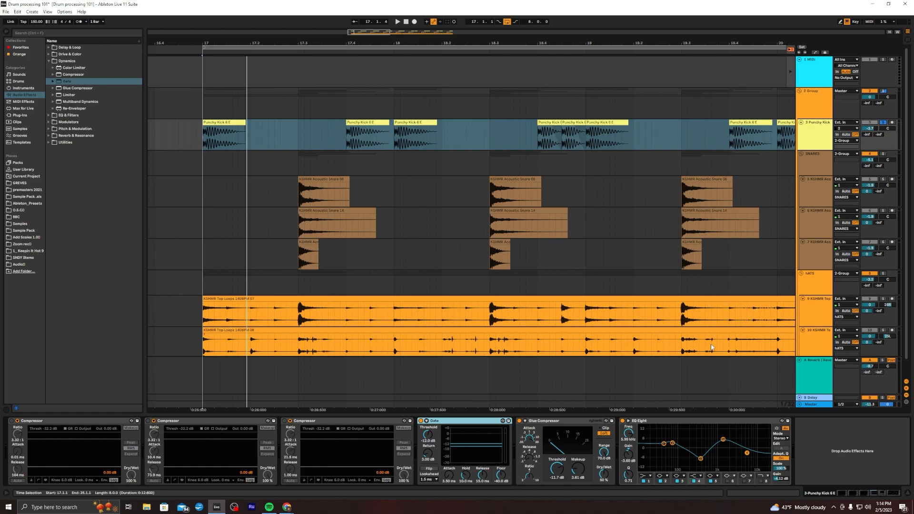
Play a selected stretch of the first kick clip while bypassing the Gate to compare
scroll(431, 438, down, 4)
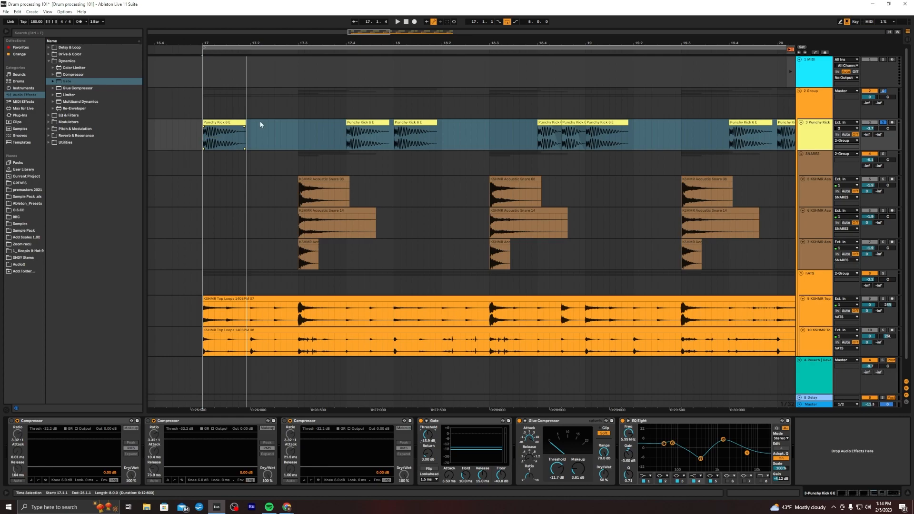
drag(205, 139, 223, 144)
key(space)
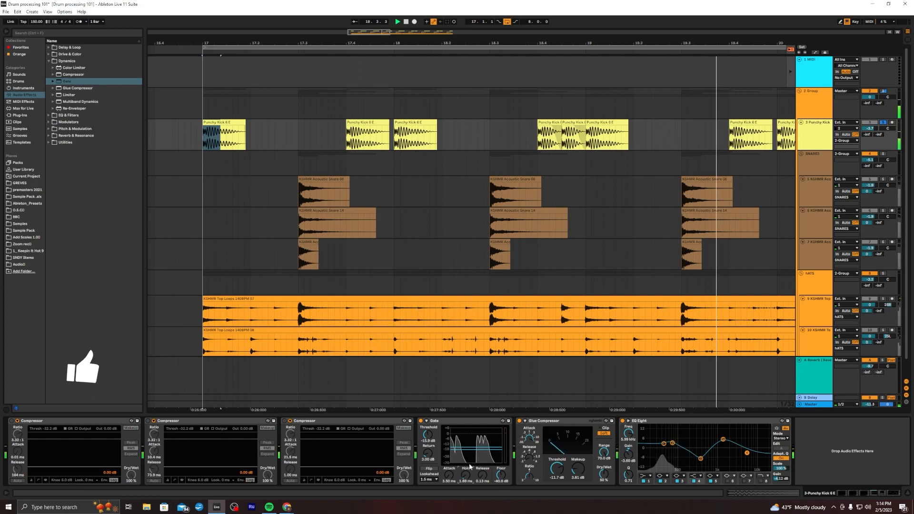
click(421, 421)
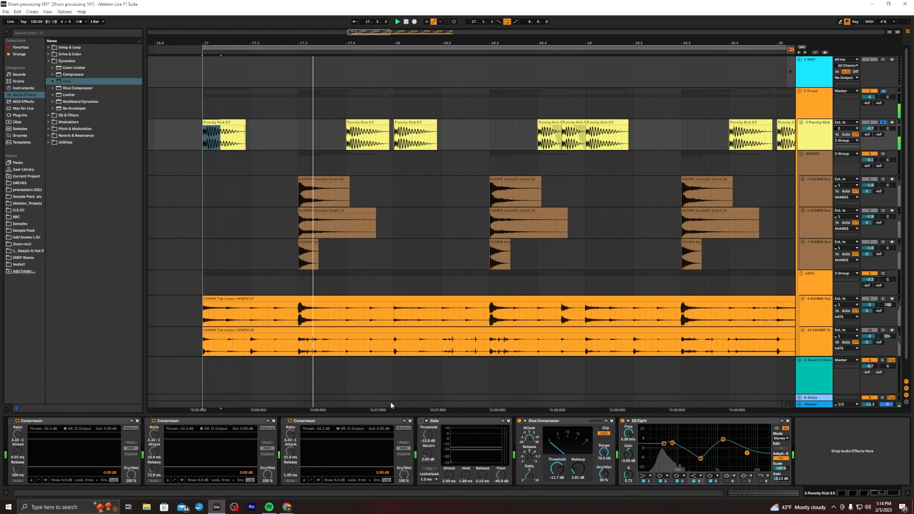
key(space)
drag(246, 125, 214, 125)
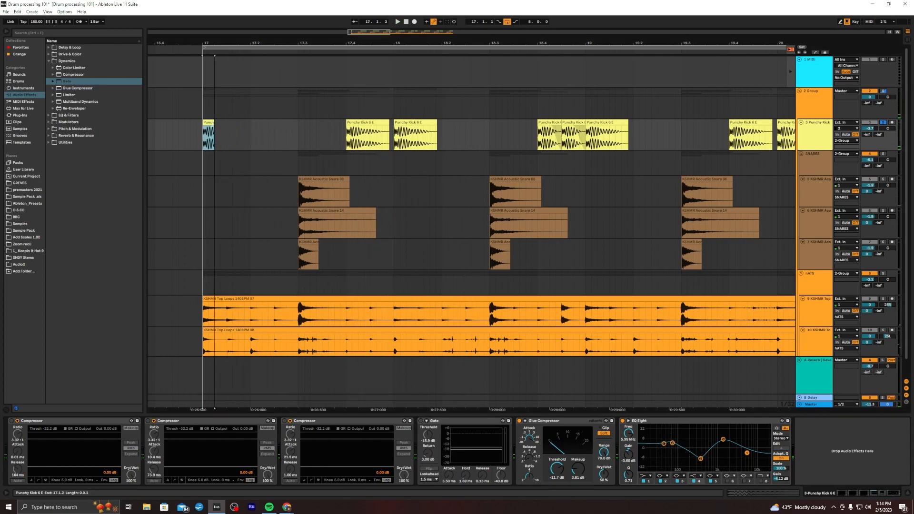
click(212, 128)
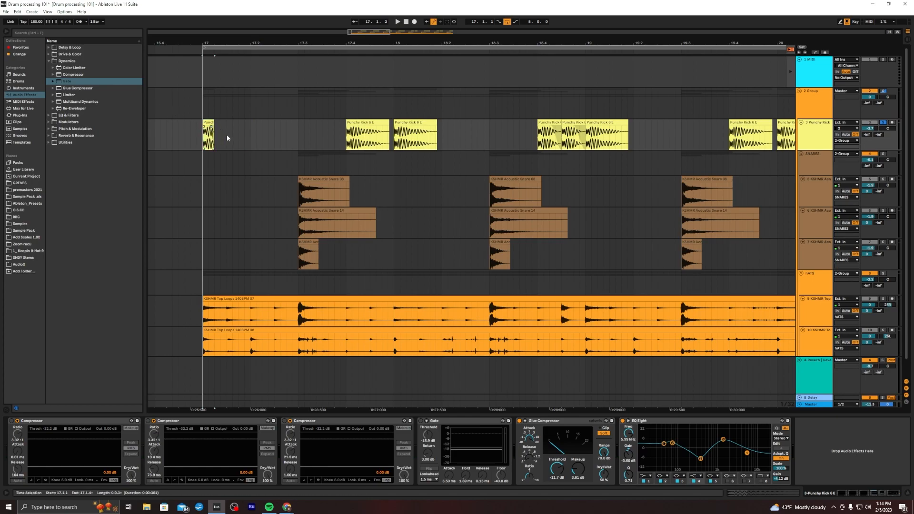
key(ctrl+z)
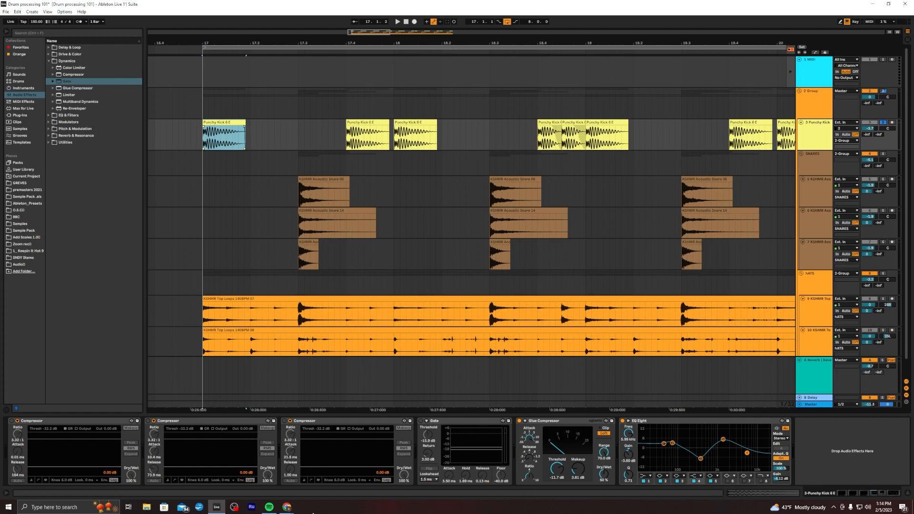
Set the third Compressor's lookahead to 10 ms
click(380, 458)
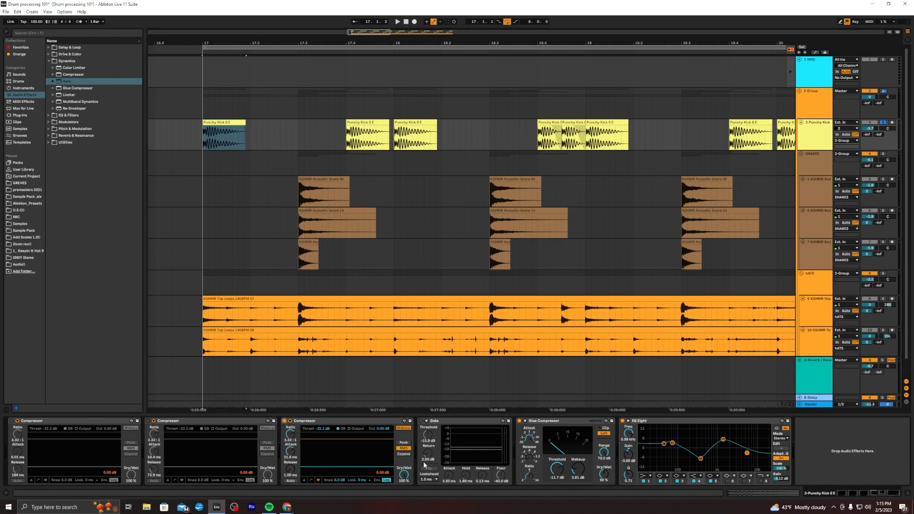
click(420, 421)
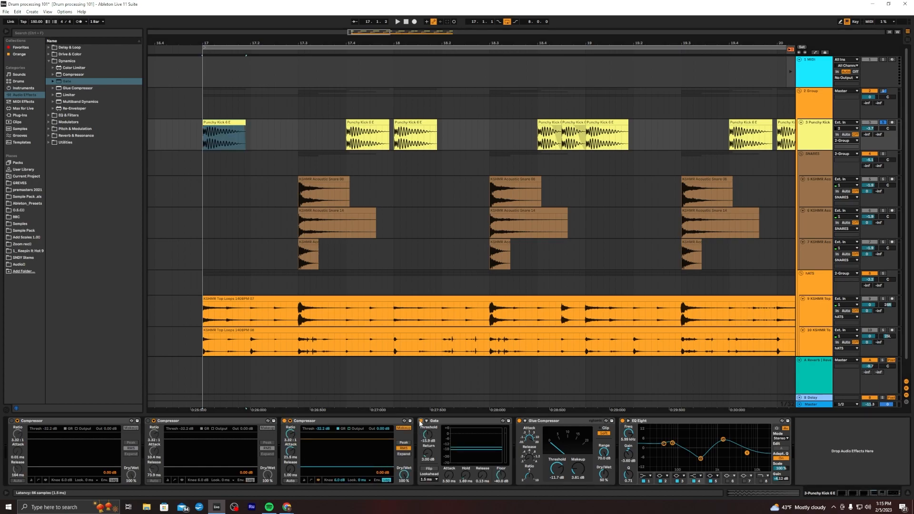
click(363, 480)
click(365, 477)
click(907, 402)
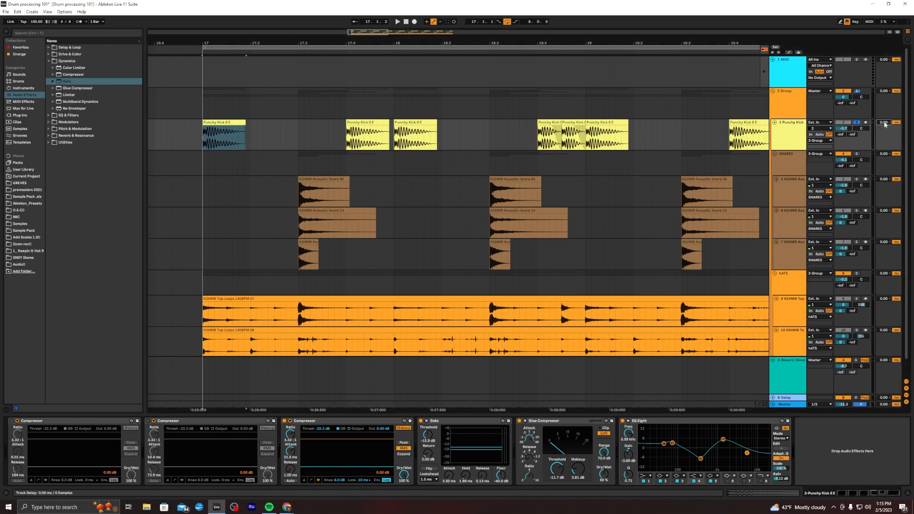
key(Return)
key(ctrl+z)
Delete the Gate device from the kick track's chain
click(442, 422)
key(Delete)
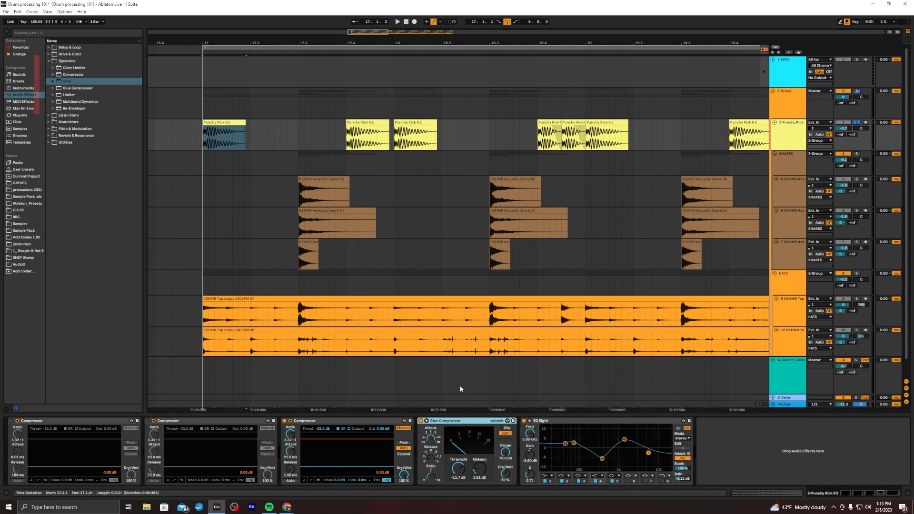
Adjust the EQ Eight low-mid cut band to about 380 Hz and -6.5 dB while playing the kick
click(569, 444)
key(space)
drag(574, 443, 574, 444)
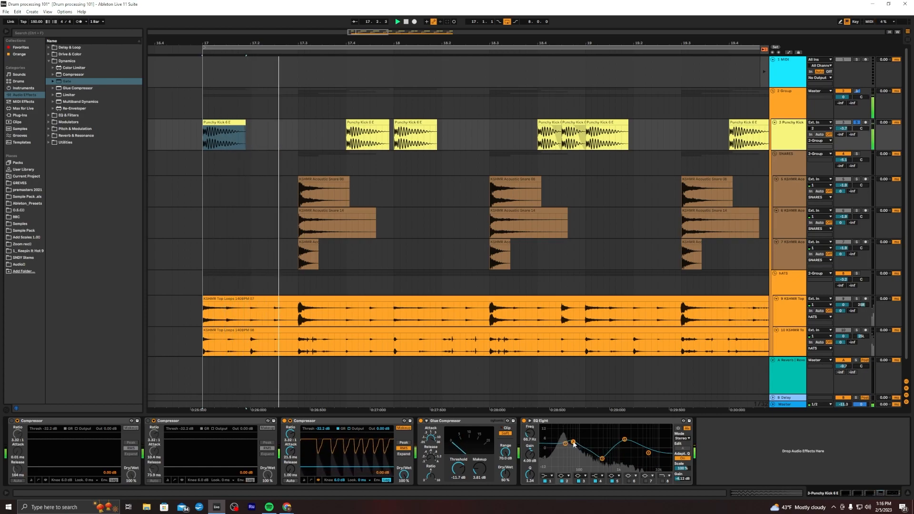
click(565, 442)
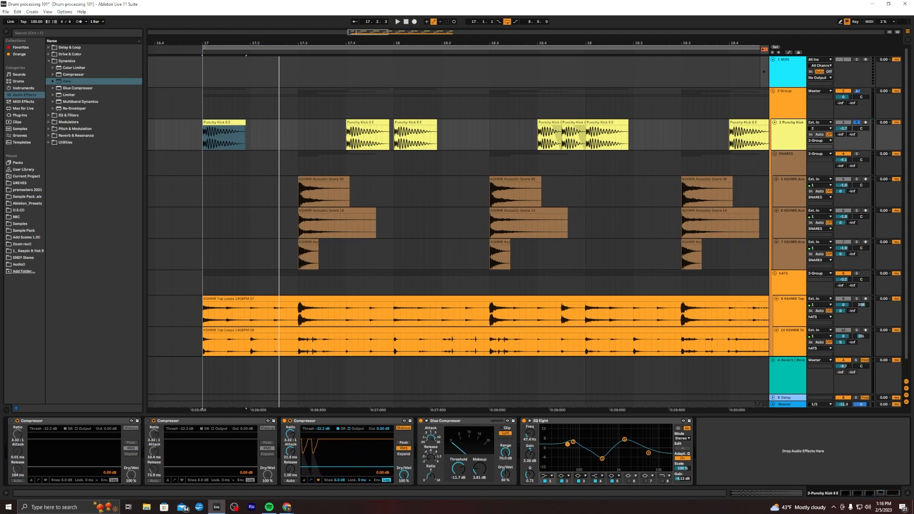
click(602, 459)
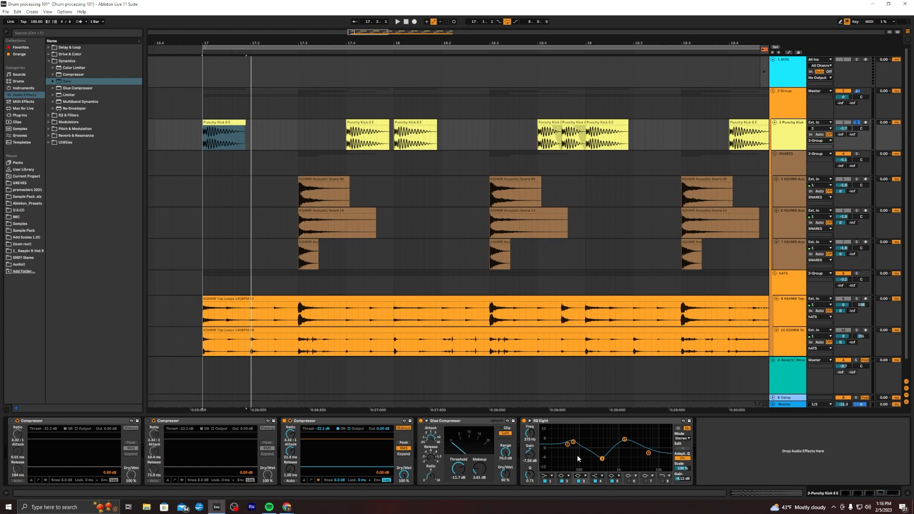
mouse_move(603, 458)
mouse_down()
mouse_move(585, 462)
mouse_move(604, 461)
mouse_up()
key(space)
key(space)
key(space)
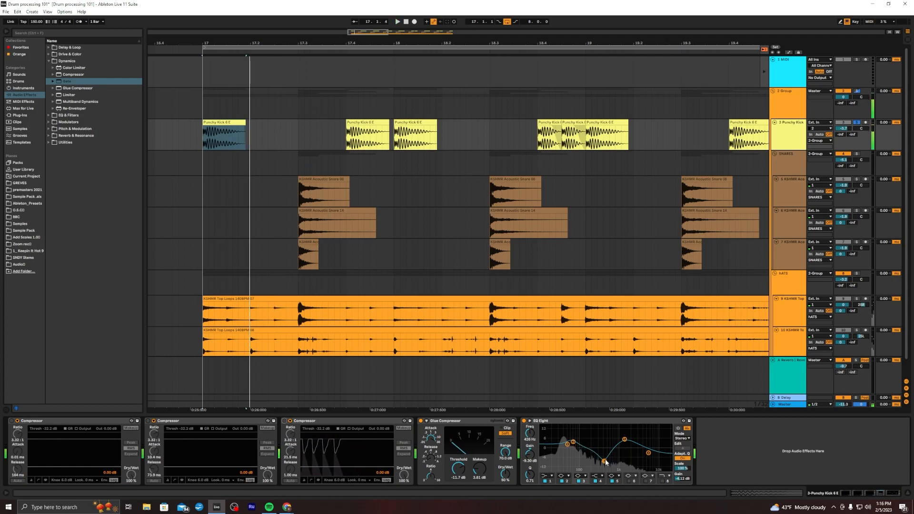
key(space)
drag(605, 461, 602, 459)
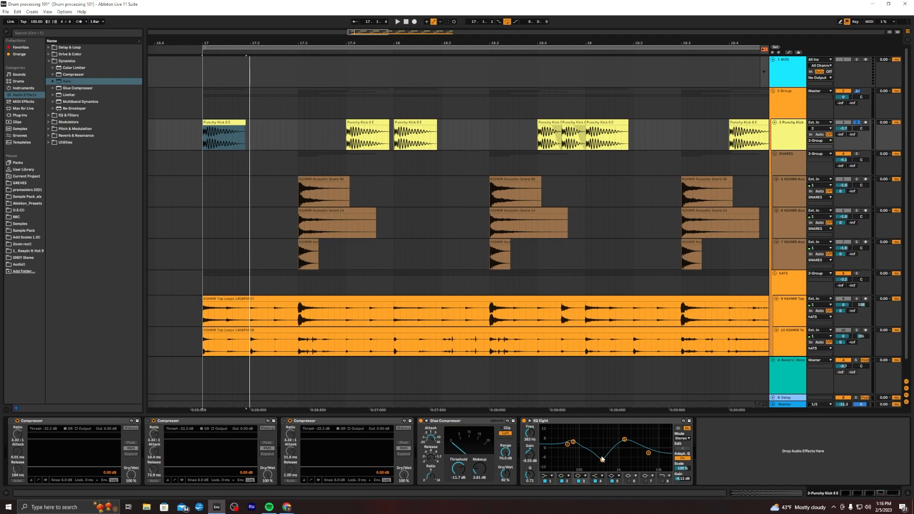
drag(602, 460, 605, 461)
Boost the EQ Eight upper-mid band around 1.8 kHz by about 7 dB while playing back
click(624, 439)
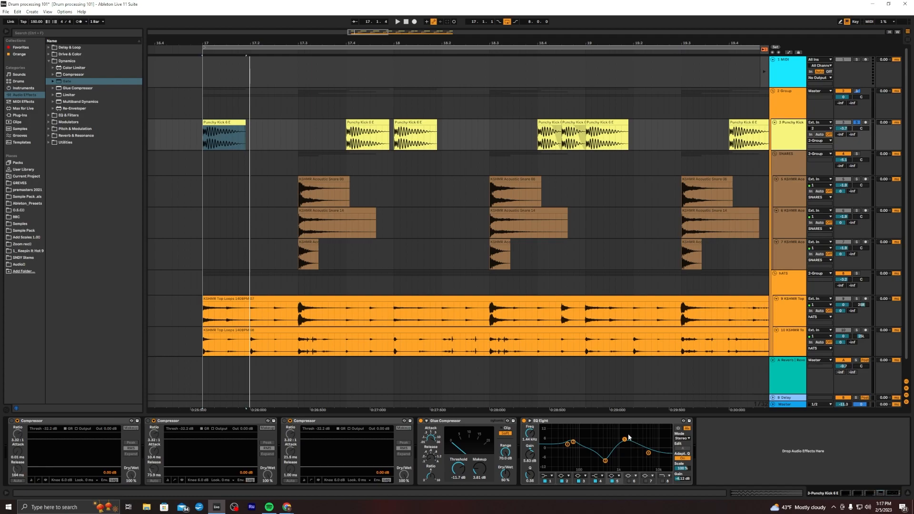
drag(626, 439, 650, 455)
key(space)
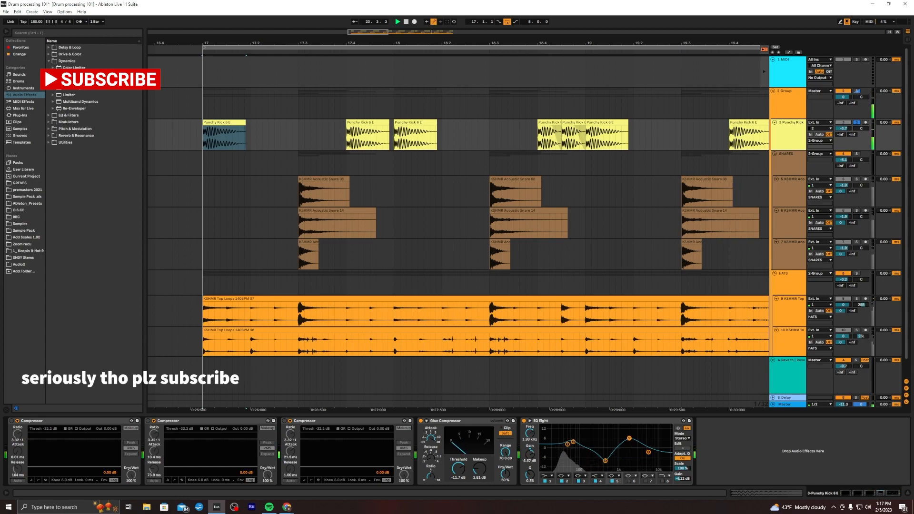
drag(629, 438, 627, 438)
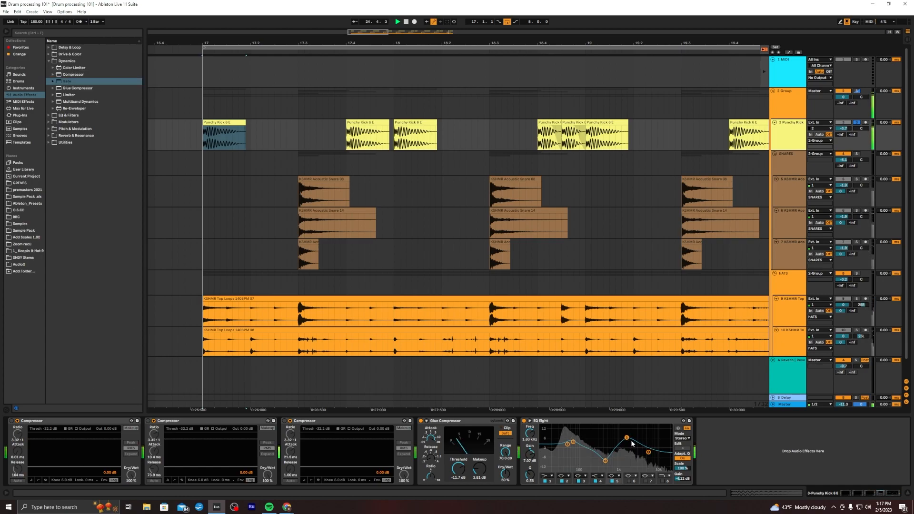